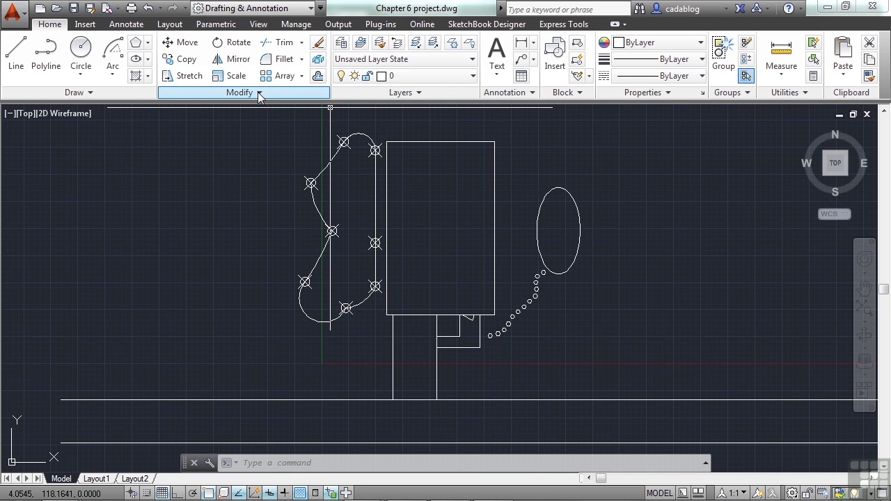
Erase the ellipse together with the six uppermost small hexagons of the chain below it
{"action": "left_click", "coordinate": [319, 45]}
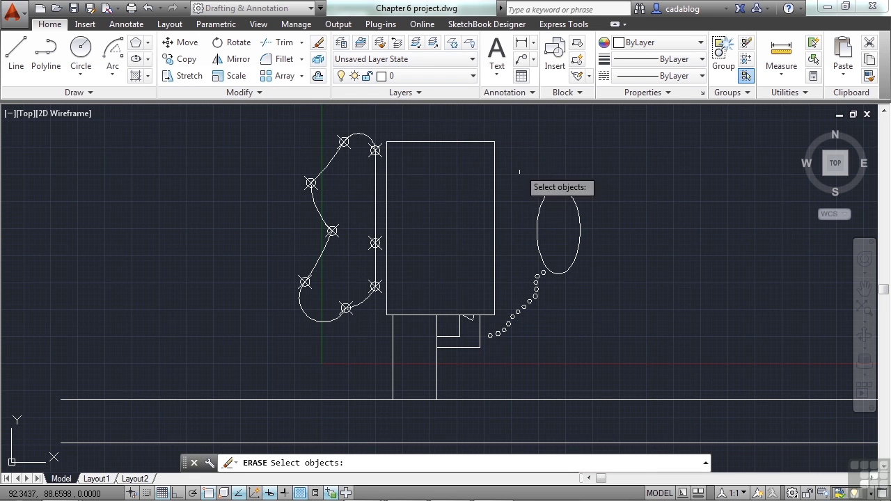
{"action": "left_click", "coordinate": [562, 195]}
{"action": "left_click", "coordinate": [562, 262]}
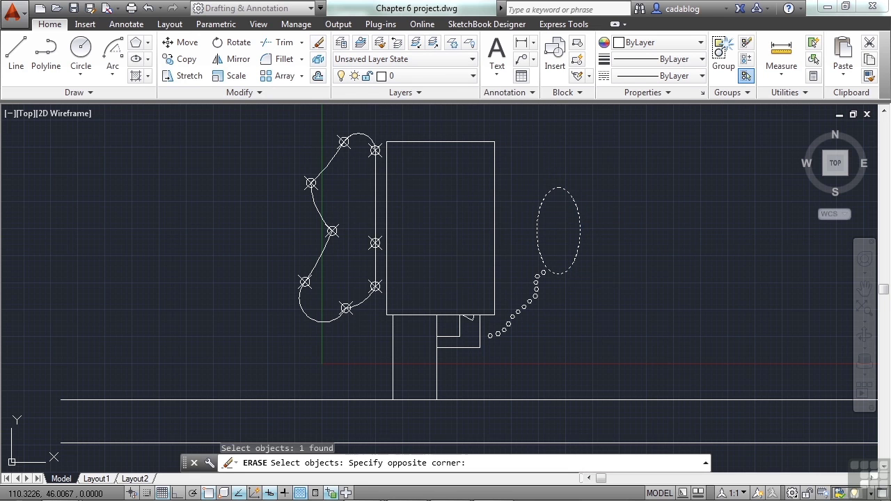
{"action": "left_click", "coordinate": [538, 300]}
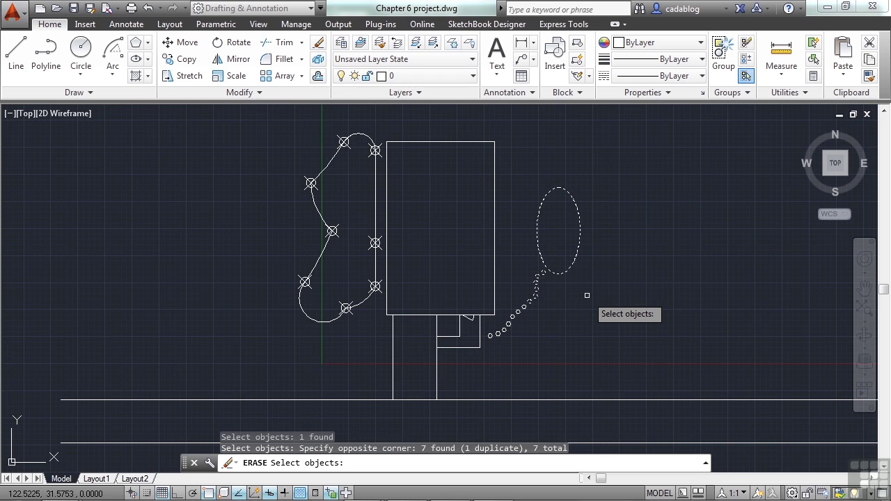
{"action": "key", "text": "Return"}
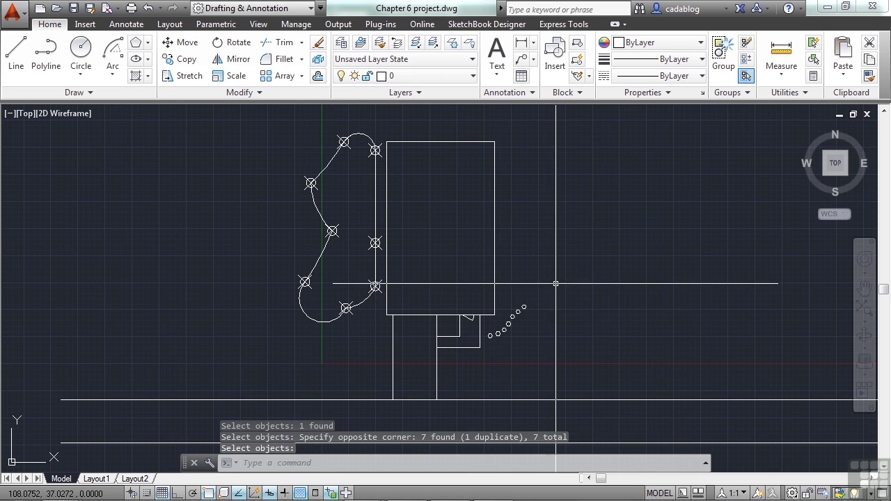
Erase the five uppermost of the remaining small hexagons in the chain
{"action": "scroll", "coordinate": [518, 352], "scroll_direction": "up", "scroll_amount": 4}
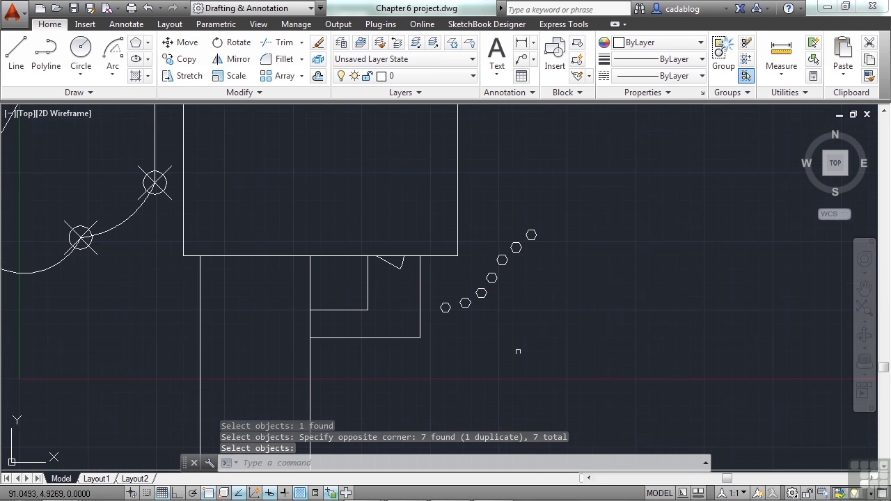
{"action": "left_click", "coordinate": [561, 217]}
{"action": "left_click", "coordinate": [473, 342]}
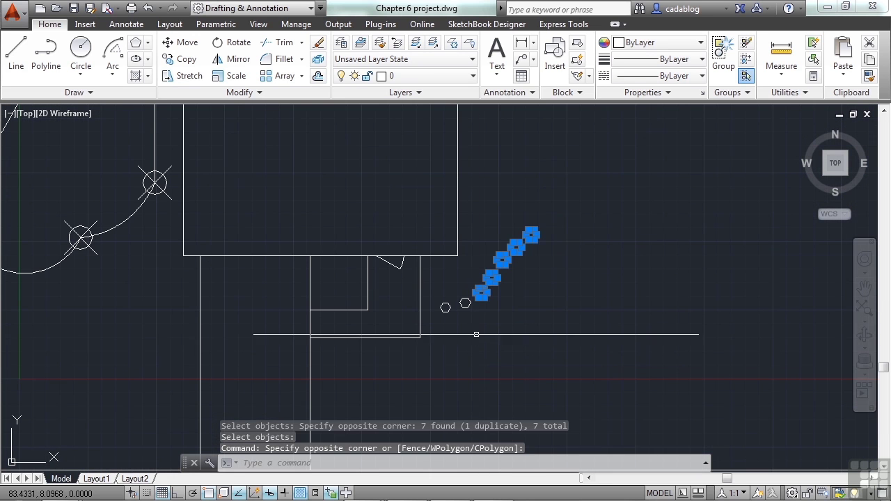
{"action": "left_click", "coordinate": [318, 43]}
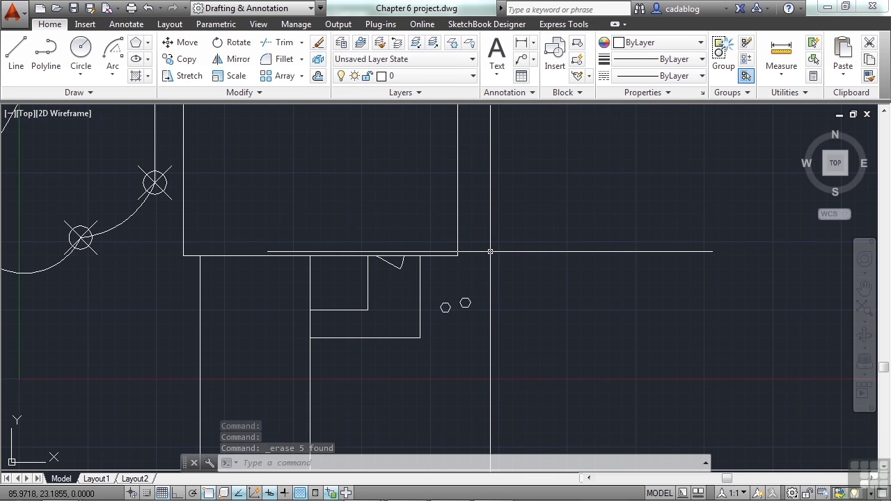
Erase the last two small hexagons beside the stepped outlines
{"action": "type", "text": "eras"}
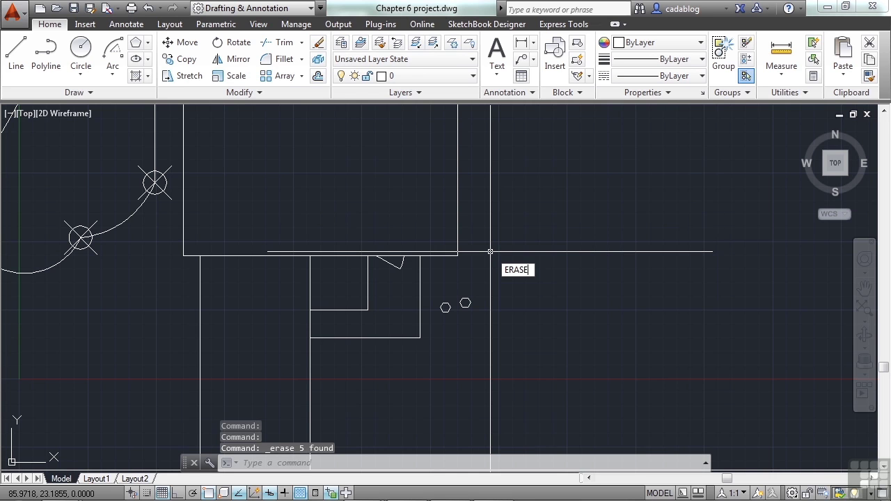
{"action": "key", "text": "Escape"}
{"action": "type", "text": "e"}
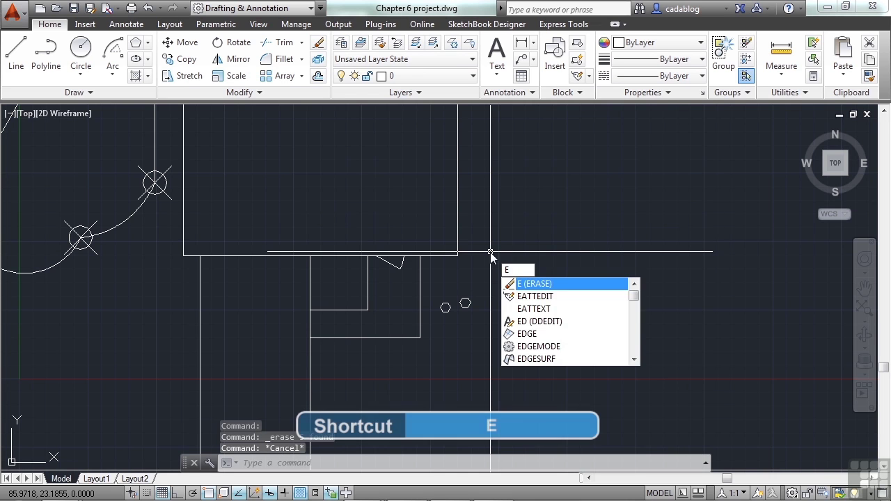
{"action": "key", "text": "Return"}
{"action": "left_click", "coordinate": [478, 279]}
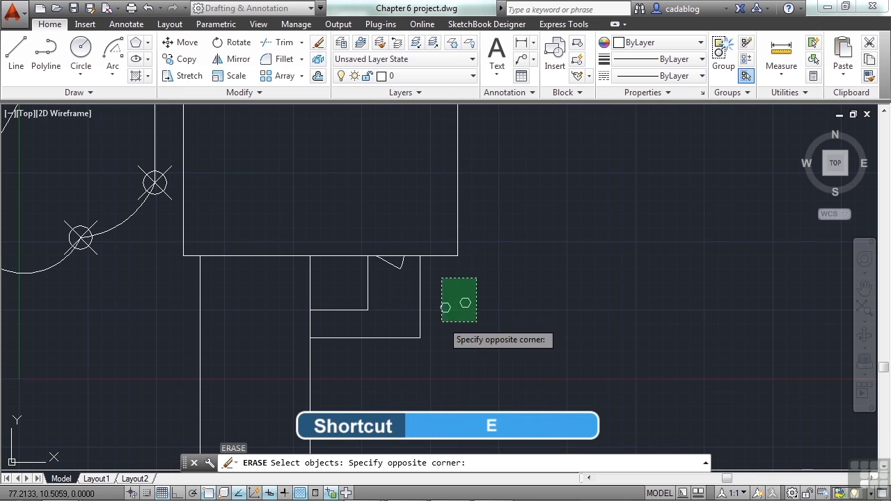
{"action": "left_click", "coordinate": [442, 322]}
{"action": "key", "text": "Return"}
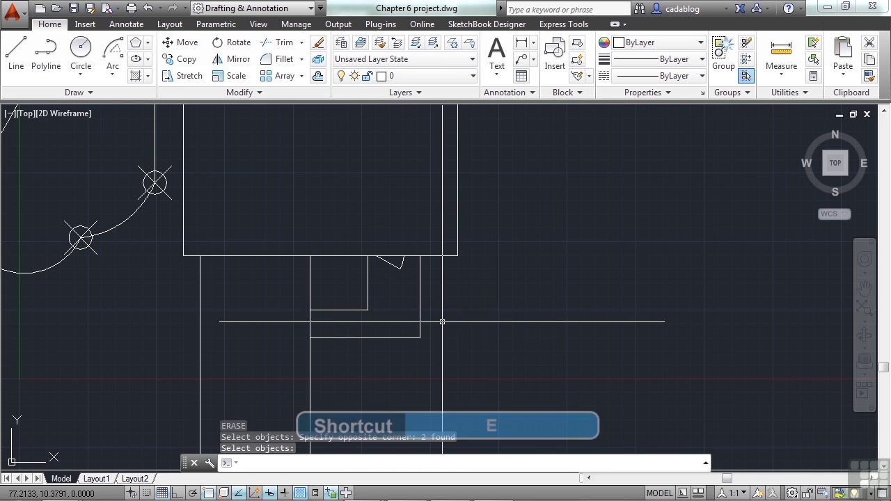
Erase the lines of the two L-shaped outlines beneath the large rectangle
{"action": "left_click", "coordinate": [419, 294]}
{"action": "left_click", "coordinate": [334, 356]}
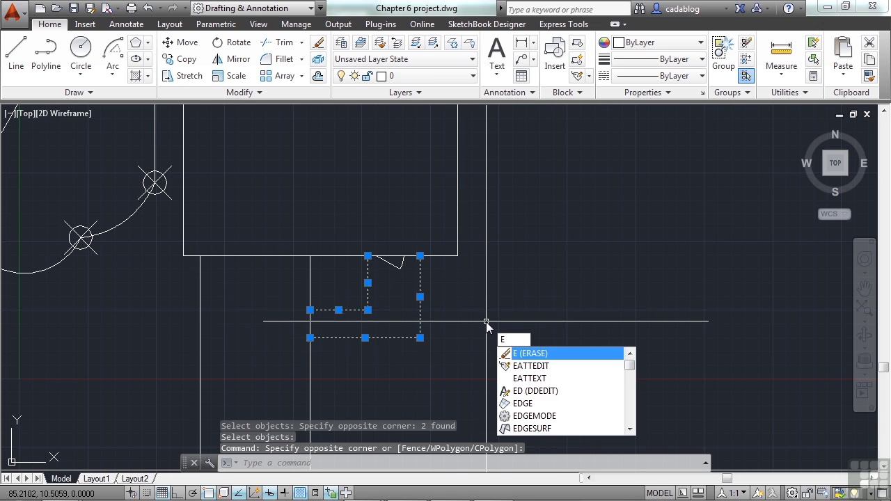
{"action": "key", "text": "Return"}
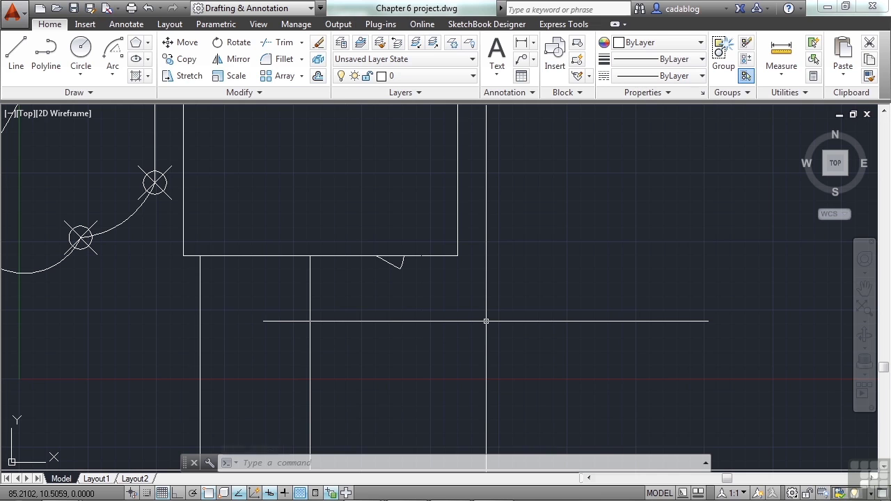
{"action": "type", "text": "l"}
{"action": "key", "text": "Return"}
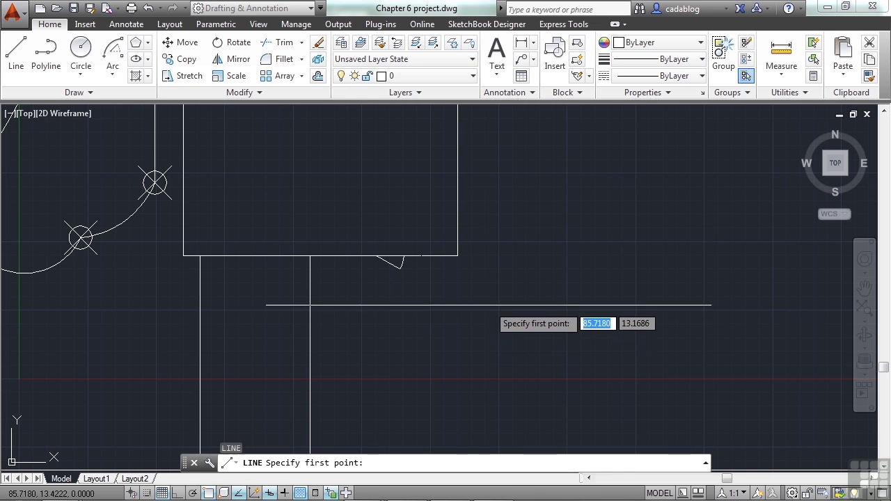
{"action": "key", "text": "Escape"}
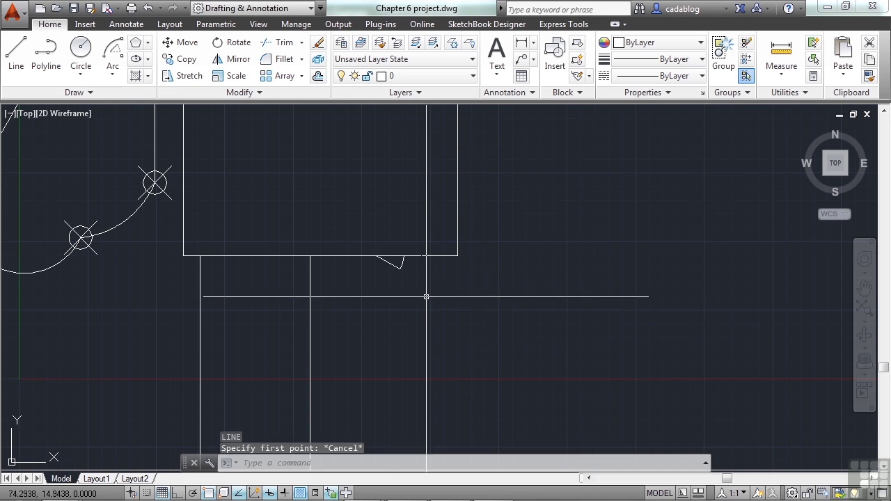
Delete the large rectangle and the small wedge beneath it, and restore them with the OOPS command
{"action": "left_click", "coordinate": [420, 290]}
{"action": "left_click", "coordinate": [382, 241]}
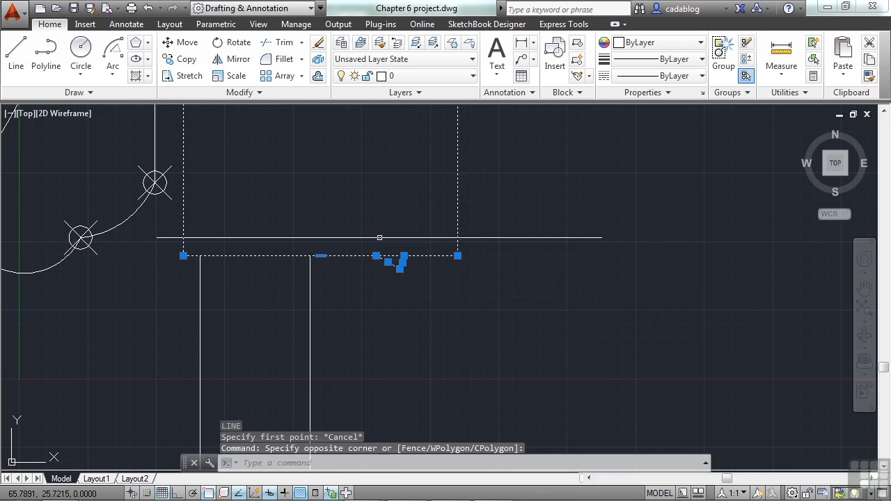
{"action": "scroll", "coordinate": [400, 322], "scroll_direction": "down", "scroll_amount": 2}
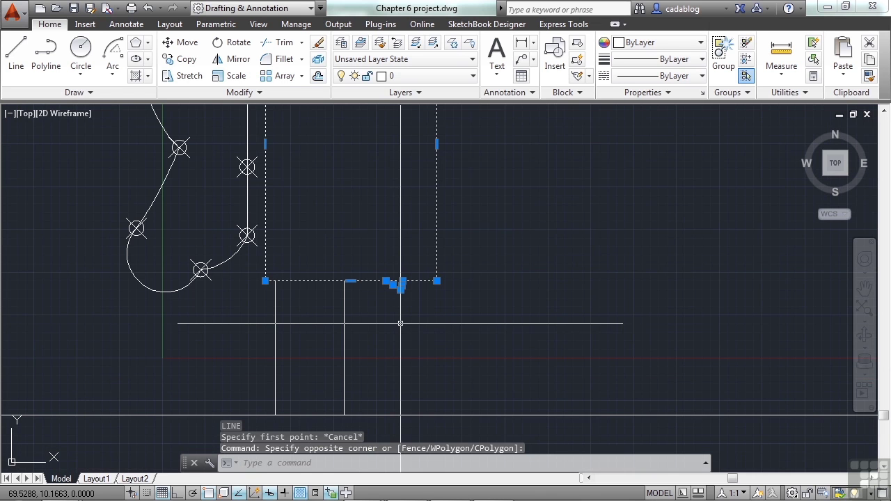
{"action": "key", "text": "Delete"}
{"action": "scroll", "coordinate": [400, 323], "scroll_direction": "down", "scroll_amount": 3}
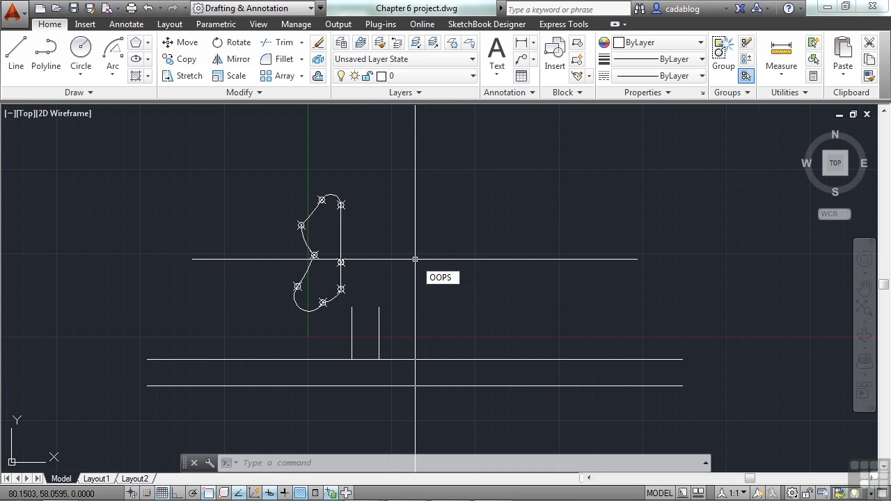
{"action": "key", "text": "Return"}
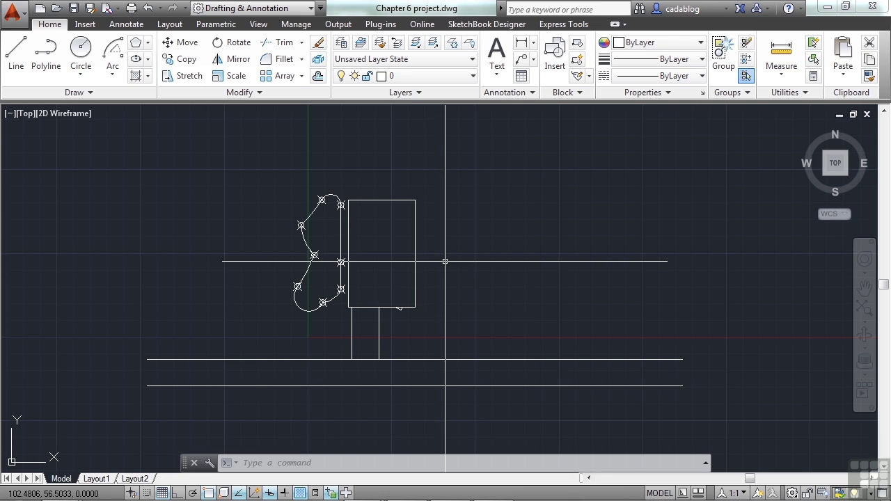
Undo the last ten operations, back through the erasure of the five hexagons and the earlier ellipse erasure
{"action": "left_click", "coordinate": [160, 8]}
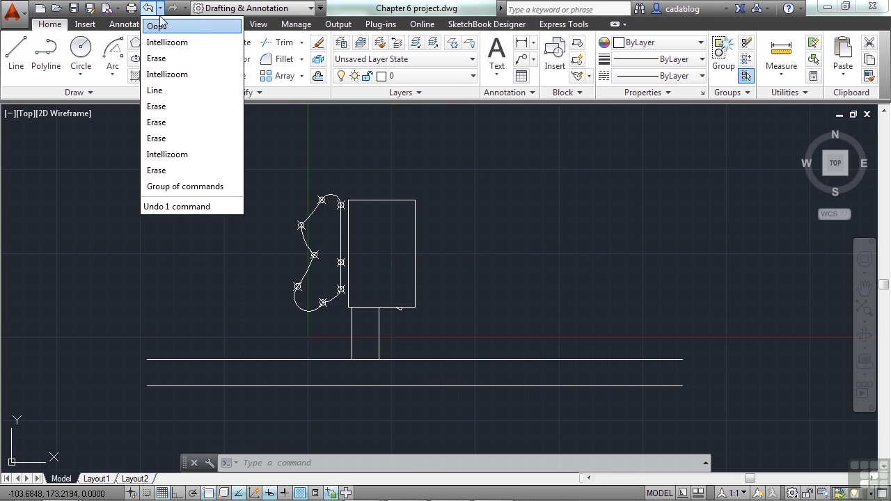
{"action": "left_click", "coordinate": [173, 177]}
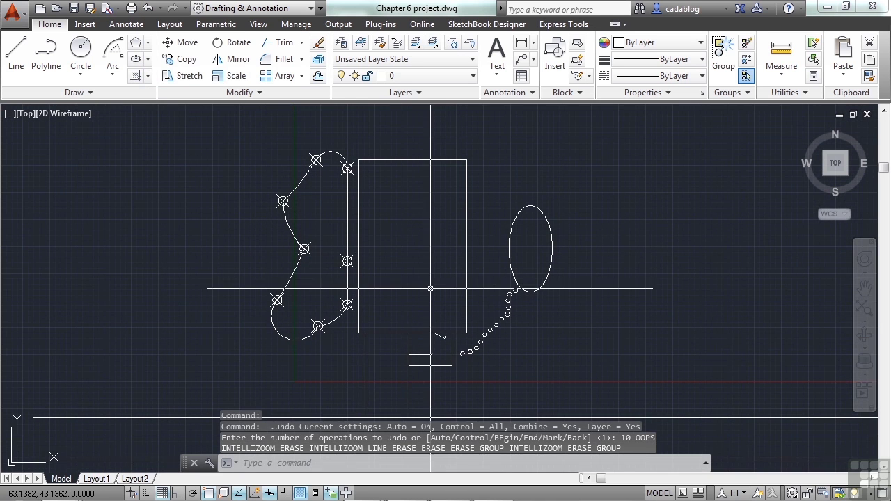
Delete the ellipse above the chain of hexagons
{"action": "left_click_drag", "start_coordinate": [579, 206], "coordinate": [532, 237]}
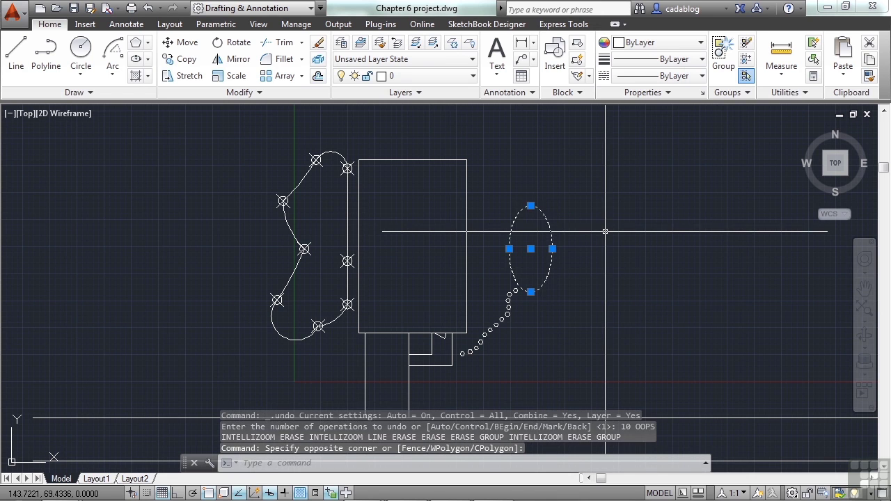
{"action": "key", "text": "Delete"}
Copy the rectangle with its post, L-shaped outlines and wedge about 120 units to the right, and once more left of the curved shape
{"action": "type", "text": "co"}
{"action": "key", "text": "Return"}
{"action": "left_click", "coordinate": [485, 138]}
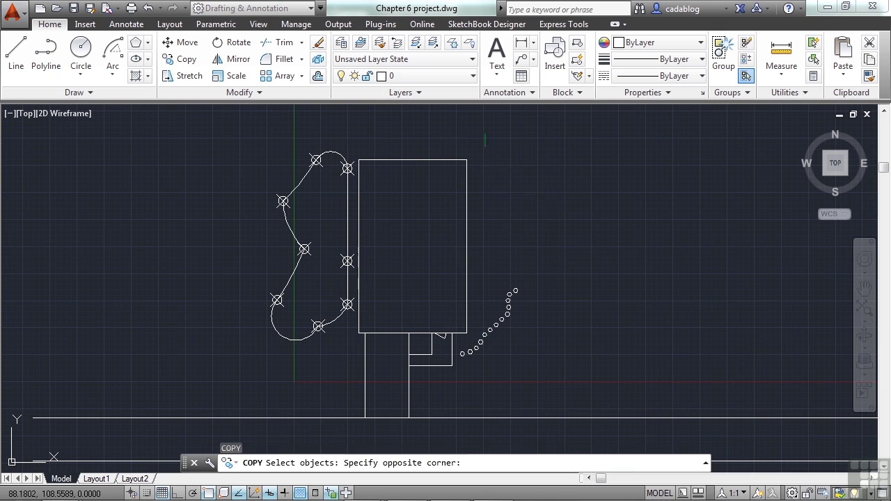
{"action": "left_click", "coordinate": [446, 241]}
{"action": "left_click", "coordinate": [444, 321]}
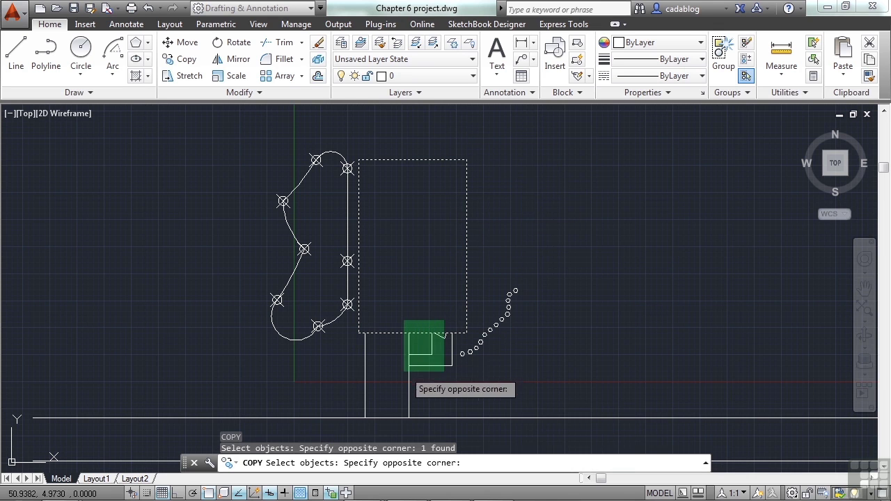
{"action": "left_click", "coordinate": [404, 371]}
{"action": "left_click", "coordinate": [453, 348]}
{"action": "left_click", "coordinate": [398, 353]}
{"action": "left_click", "coordinate": [353, 345]}
{"action": "key", "text": "Return"}
{"action": "left_click", "coordinate": [398, 273]}
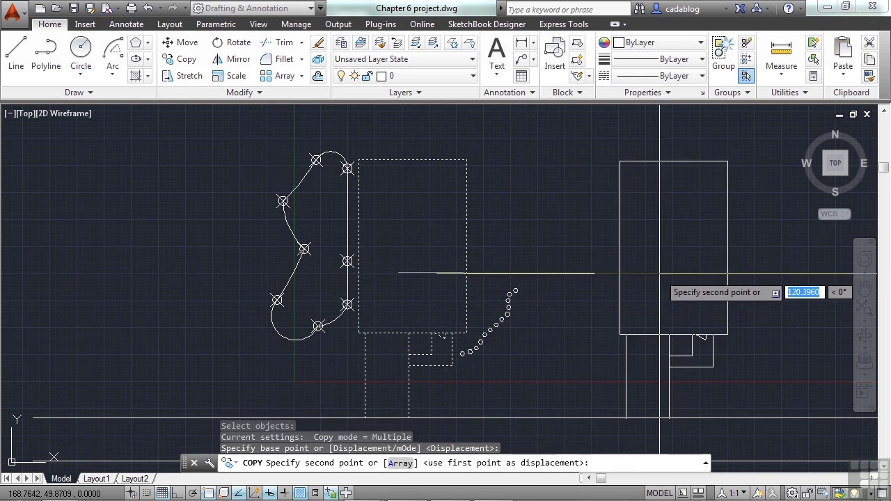
{"action": "left_click", "coordinate": [660, 273]}
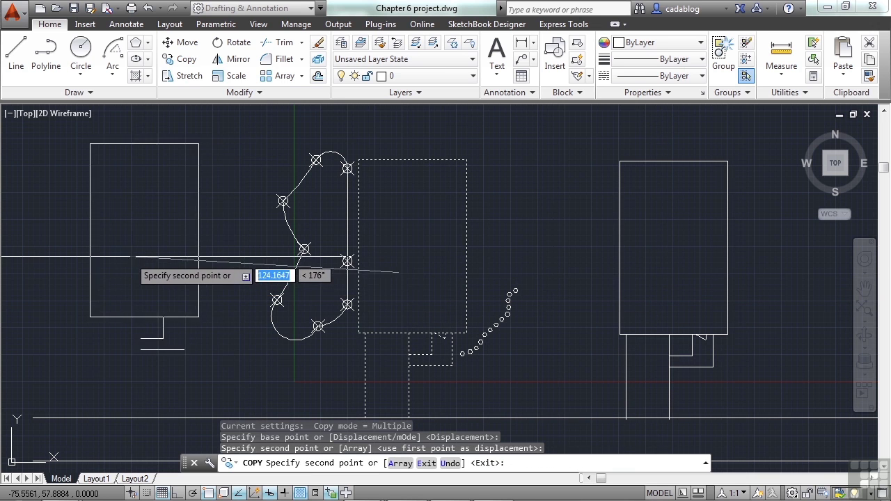
{"action": "left_click", "coordinate": [130, 272]}
{"action": "key", "text": "Return"}
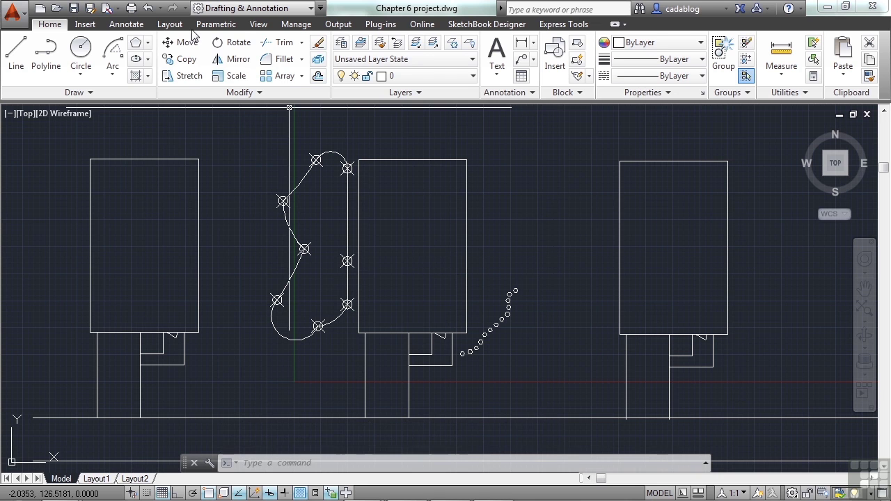
Restore the deleted ellipse with the OOPS command
{"action": "left_click", "coordinate": [161, 9]}
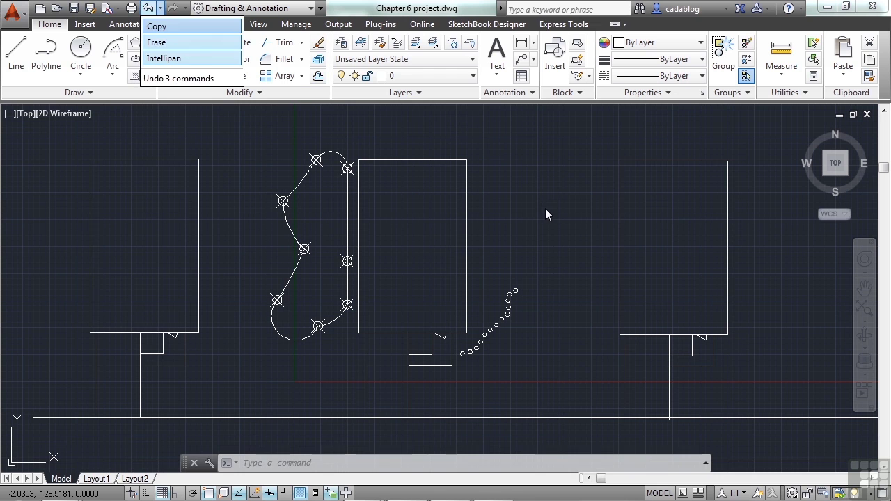
{"action": "key", "text": "Escape"}
{"action": "type", "text": "oo"}
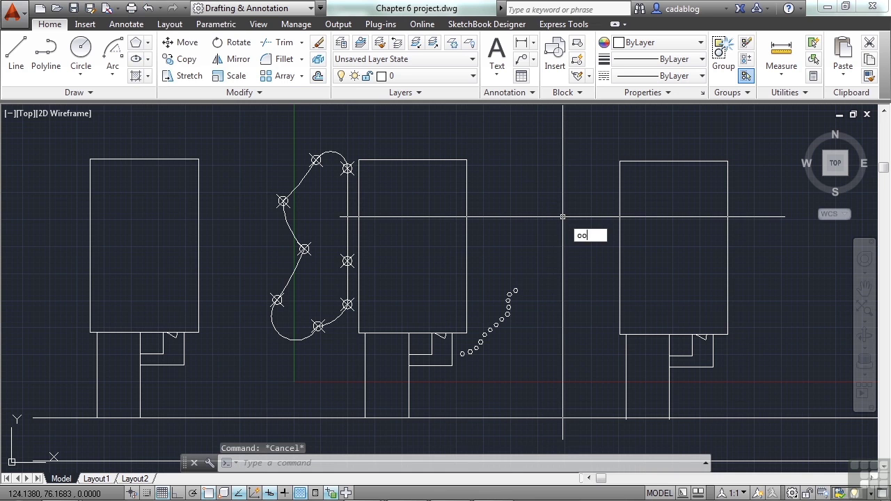
{"action": "type", "text": "ps"}
{"action": "key", "text": "Return"}
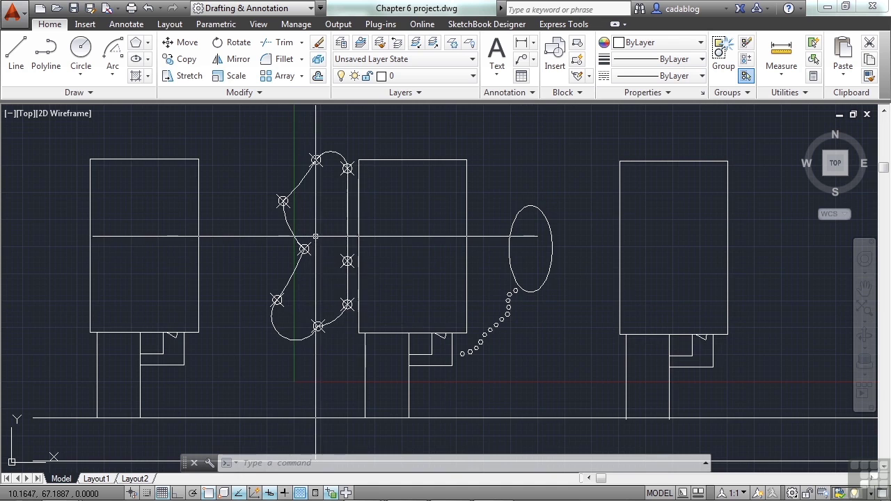
Examine the drawing and the crossed-circle point markers on the closed curve, up to the marker near the middle rectangle's upper corner
{"action": "scroll", "coordinate": [318, 237], "scroll_direction": "down", "scroll_amount": 2}
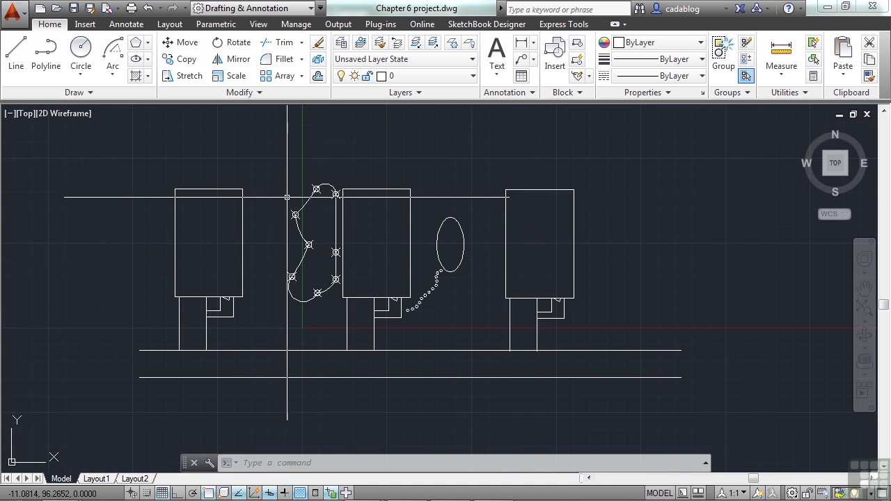
{"action": "scroll", "coordinate": [289, 193], "scroll_direction": "down", "scroll_amount": 1}
{"action": "scroll", "coordinate": [296, 198], "scroll_direction": "up", "scroll_amount": 4}
{"action": "scroll", "coordinate": [297, 200], "scroll_direction": "down", "scroll_amount": 5}
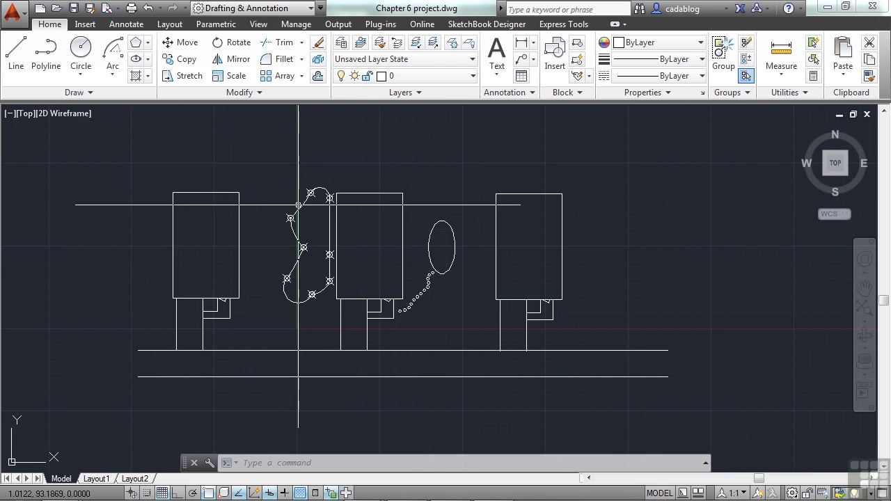
{"action": "scroll", "coordinate": [298, 200], "scroll_direction": "up", "scroll_amount": 3}
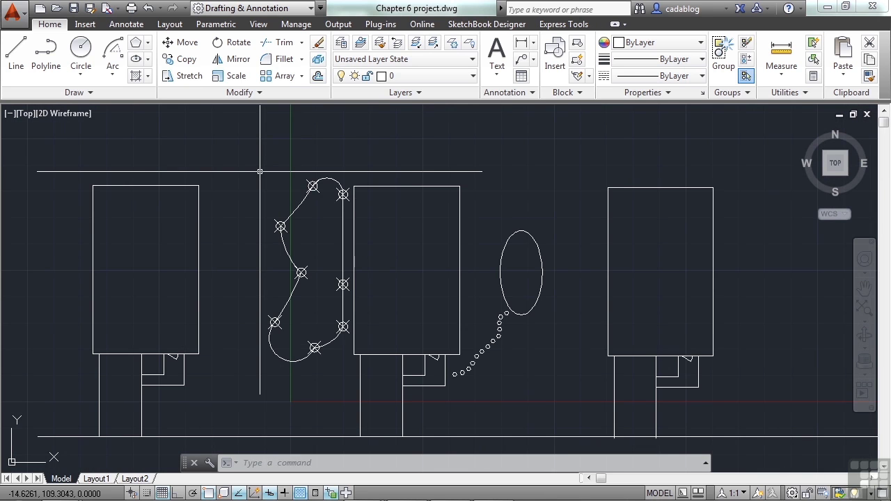
{"action": "scroll", "coordinate": [259, 171], "scroll_direction": "up", "scroll_amount": 6}
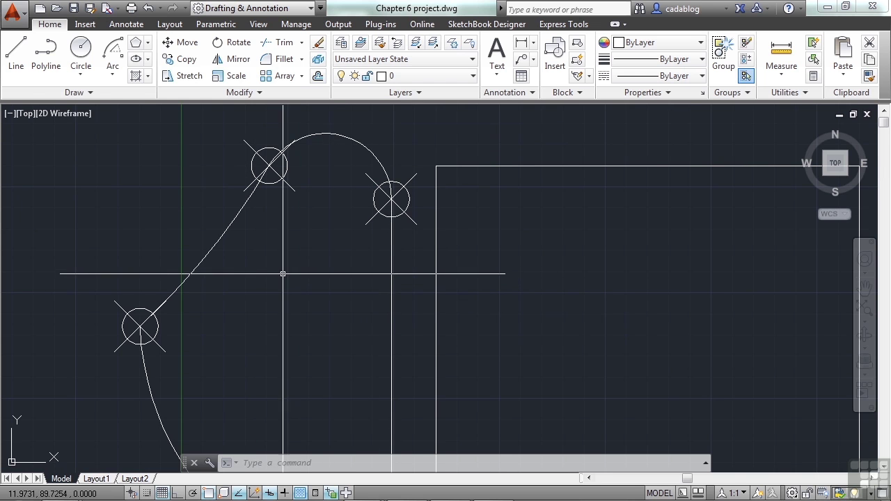
{"action": "scroll", "coordinate": [318, 183], "scroll_direction": "up", "scroll_amount": 6}
{"action": "mouse_move", "coordinate": [563, 207]}
{"action": "middle_mouse_down"}
{"action": "mouse_move", "coordinate": [462, 238]}
{"action": "mouse_move", "coordinate": [467, 254]}
{"action": "middle_mouse_up"}
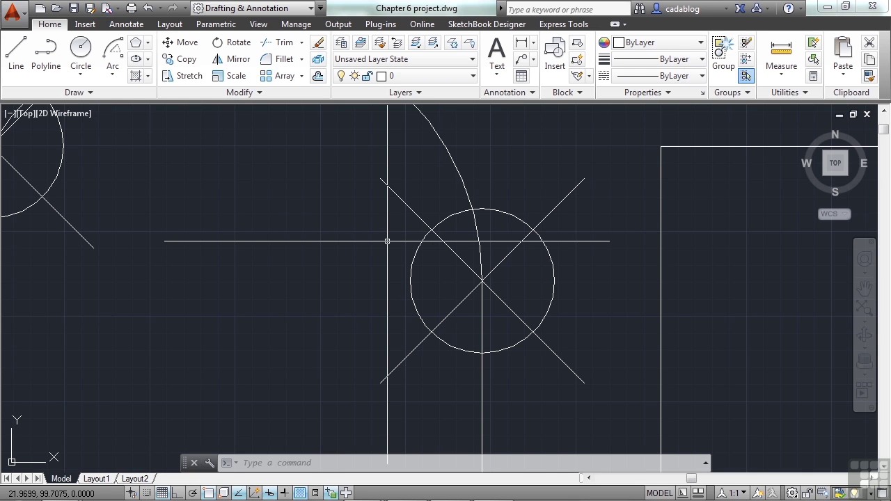
Regenerate the model with REGENALL to resize the oversized crossed-circle point markers for the close-up of the closed curve
{"action": "type", "text": "rea"}
{"action": "key", "text": "Return"}
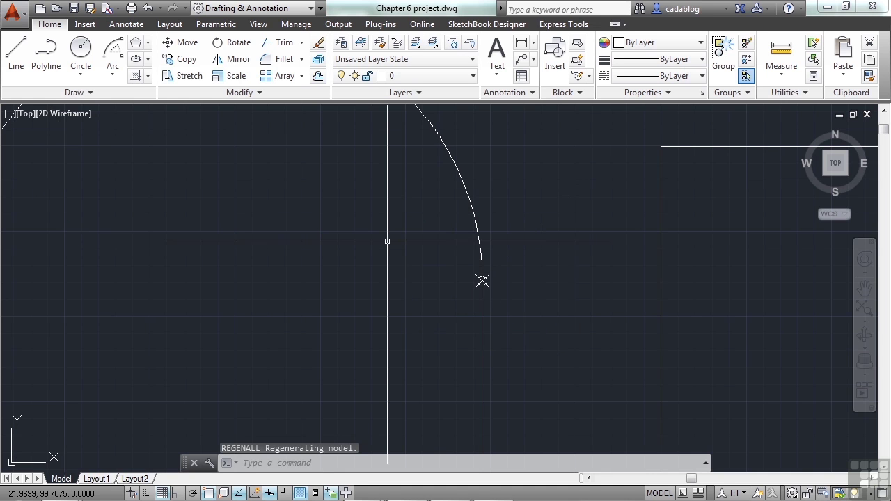
Regenerate the model with REGENALL while the whole drawing is shown small, so the point markers are resized for that view
{"action": "scroll", "coordinate": [385, 243], "scroll_direction": "down", "scroll_amount": 2}
{"action": "scroll", "coordinate": [318, 283], "scroll_direction": "down", "scroll_amount": 3}
{"action": "middle_click", "coordinate": [318, 286]}
{"action": "middle_click", "coordinate": [318, 285]}
{"action": "scroll", "coordinate": [318, 286], "scroll_direction": "down", "scroll_amount": 2}
{"action": "scroll", "coordinate": [499, 225], "scroll_direction": "down", "scroll_amount": 5}
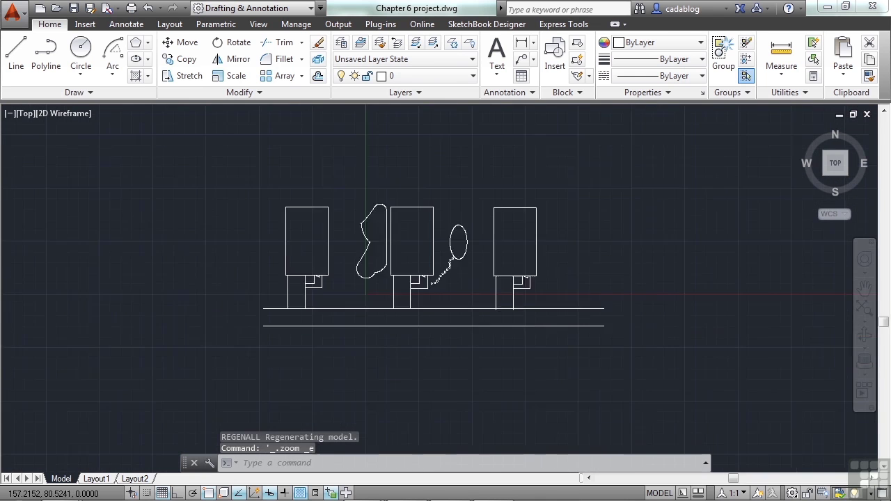
{"action": "middle_click_drag", "start_coordinate": [557, 207], "coordinate": [295, 304]}
{"action": "mouse_move", "coordinate": [460, 269]}
{"action": "middle_mouse_down"}
{"action": "mouse_move", "coordinate": [469, 255]}
{"action": "mouse_move", "coordinate": [334, 279]}
{"action": "middle_mouse_up"}
{"action": "mouse_move", "coordinate": [566, 236]}
{"action": "middle_mouse_down"}
{"action": "mouse_move", "coordinate": [450, 253]}
{"action": "mouse_move", "coordinate": [522, 239]}
{"action": "middle_mouse_up"}
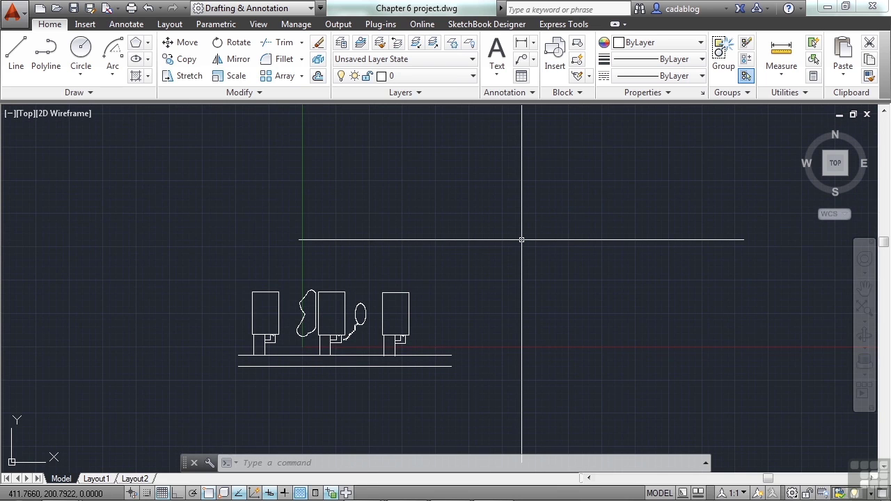
{"action": "type", "text": "rea"}
{"action": "key", "text": "Return"}
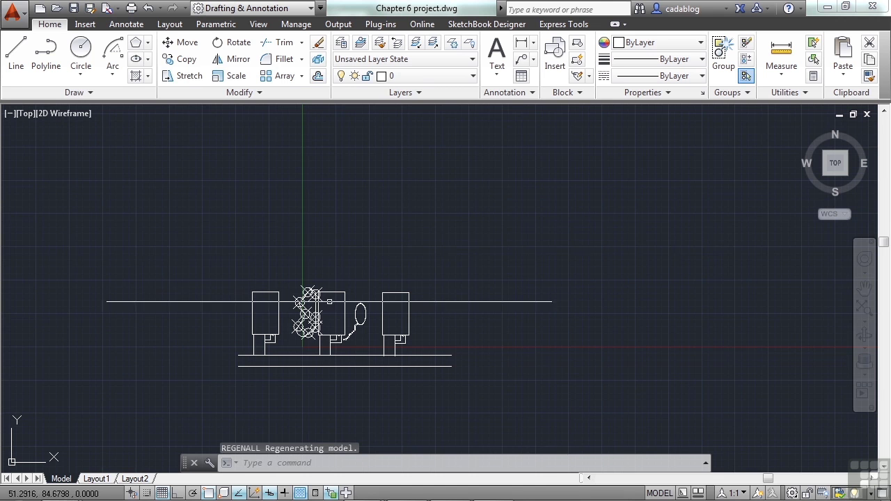
Regenerate the model with REGENALL to resize the point markers for a closer view of the entire curved shape
{"action": "scroll", "coordinate": [308, 330], "scroll_direction": "up", "scroll_amount": 2}
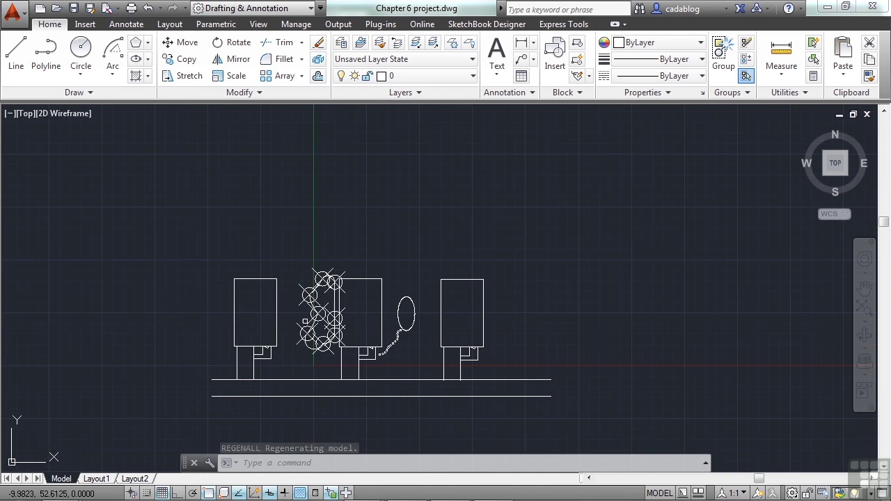
{"action": "scroll", "coordinate": [308, 320], "scroll_direction": "up", "scroll_amount": 6}
{"action": "type", "text": "rea"}
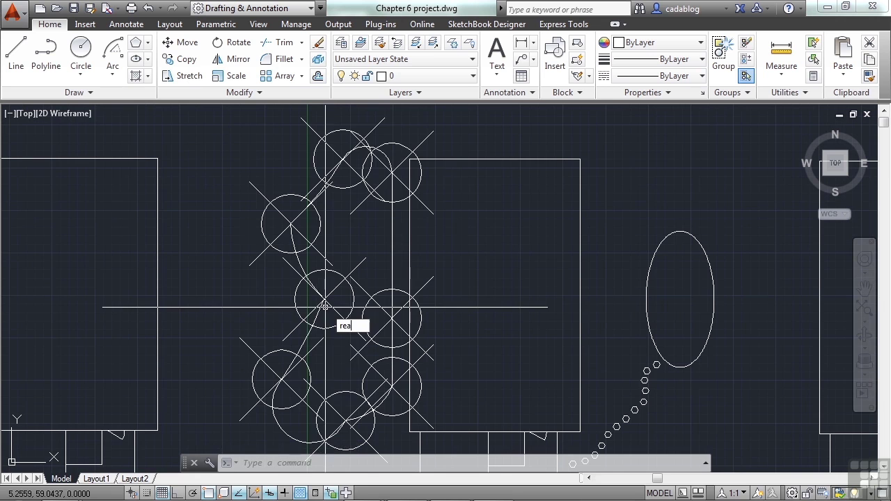
{"action": "key", "text": "Return"}
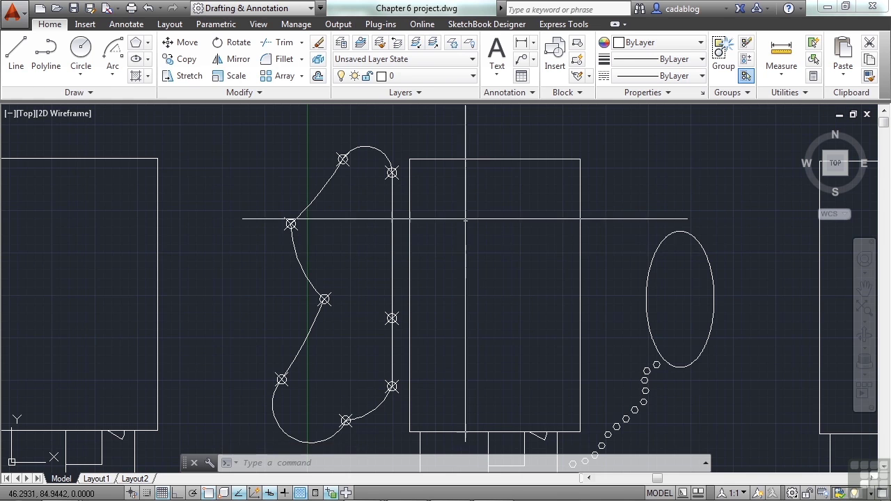
{"action": "scroll", "coordinate": [464, 218], "scroll_direction": "down", "scroll_amount": 4}
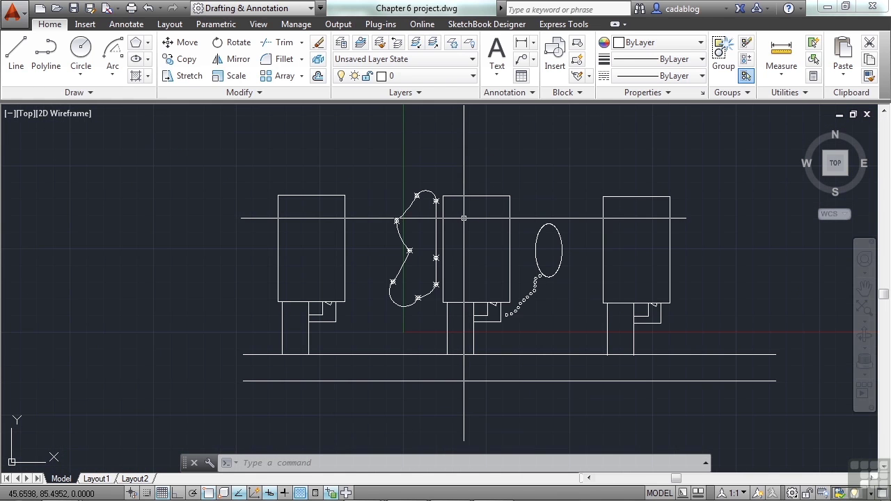